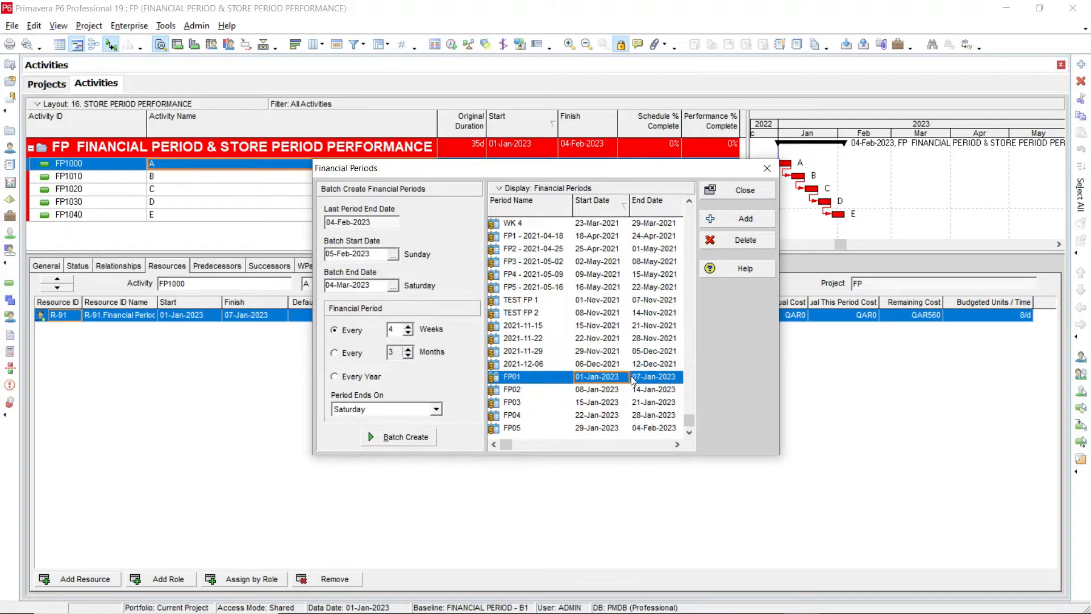
Close the Financial Periods dialog and set FP01 as the first financial period to view in columns in the user preferences
left_click(717, 189)
left_click(547, 338)
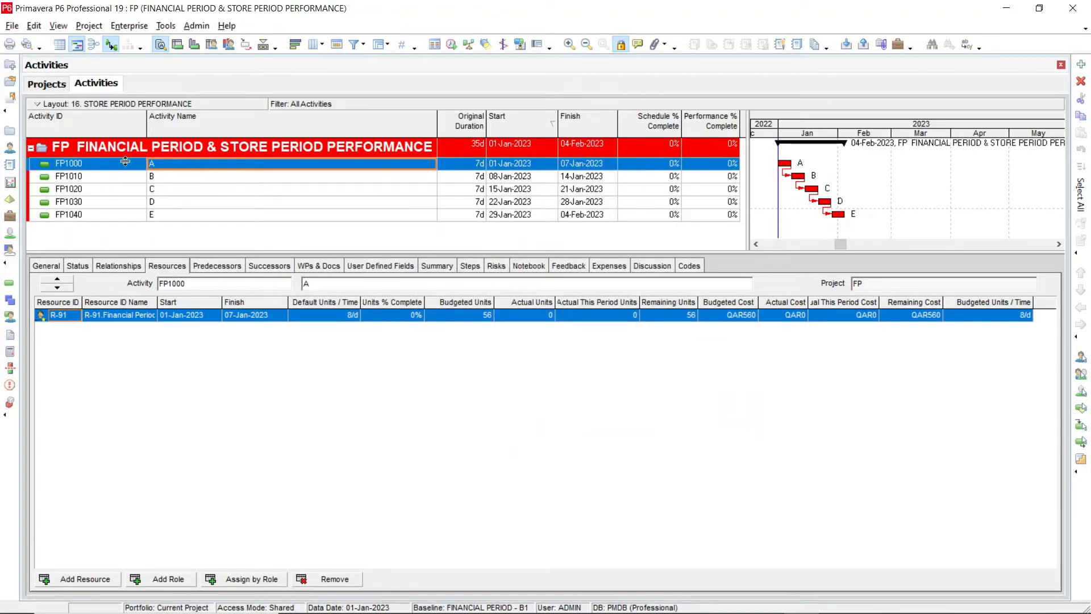
left_click(34, 25)
left_click(39, 42)
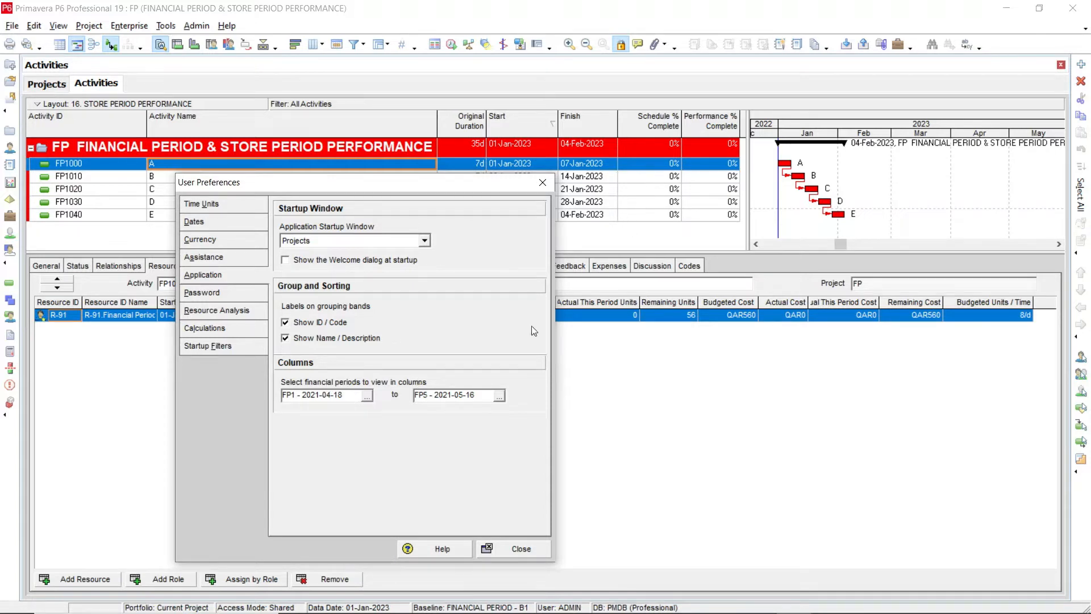
left_click(367, 396)
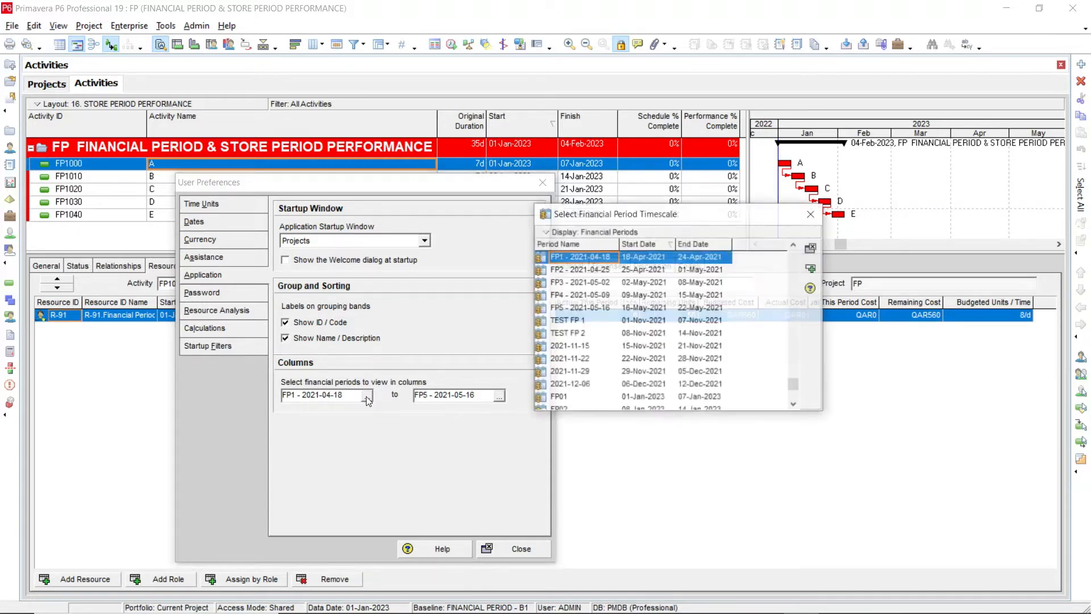
left_click_drag(794, 387, 797, 407)
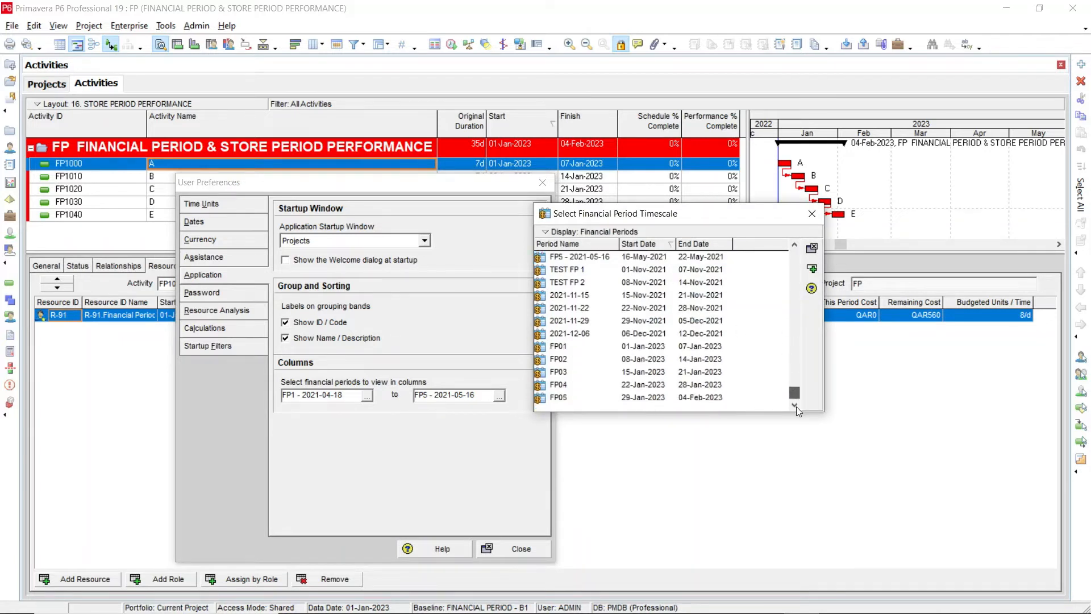
left_click(564, 348)
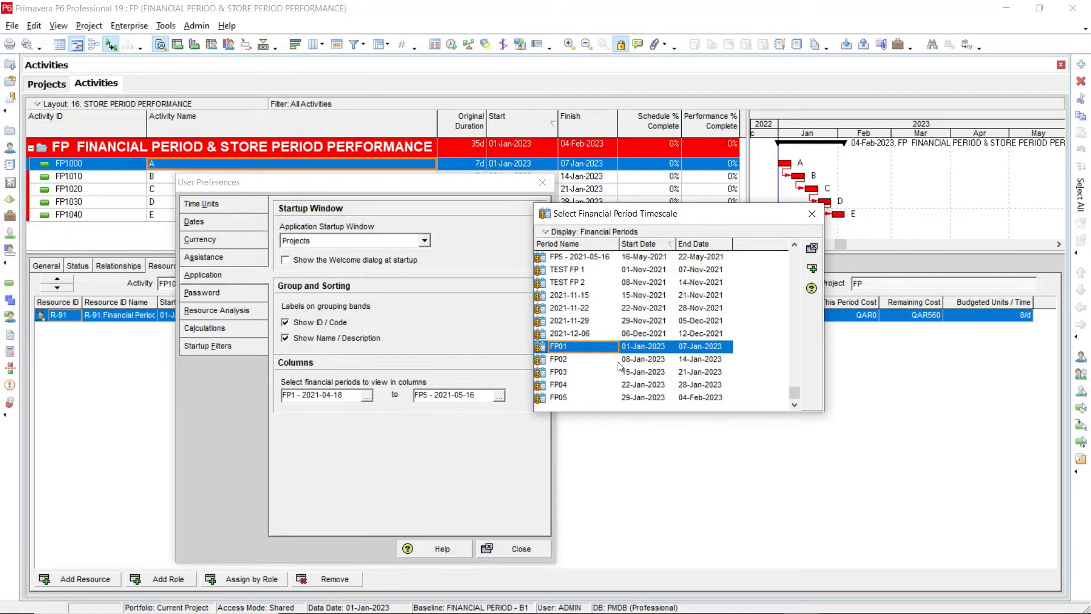
left_click(811, 268)
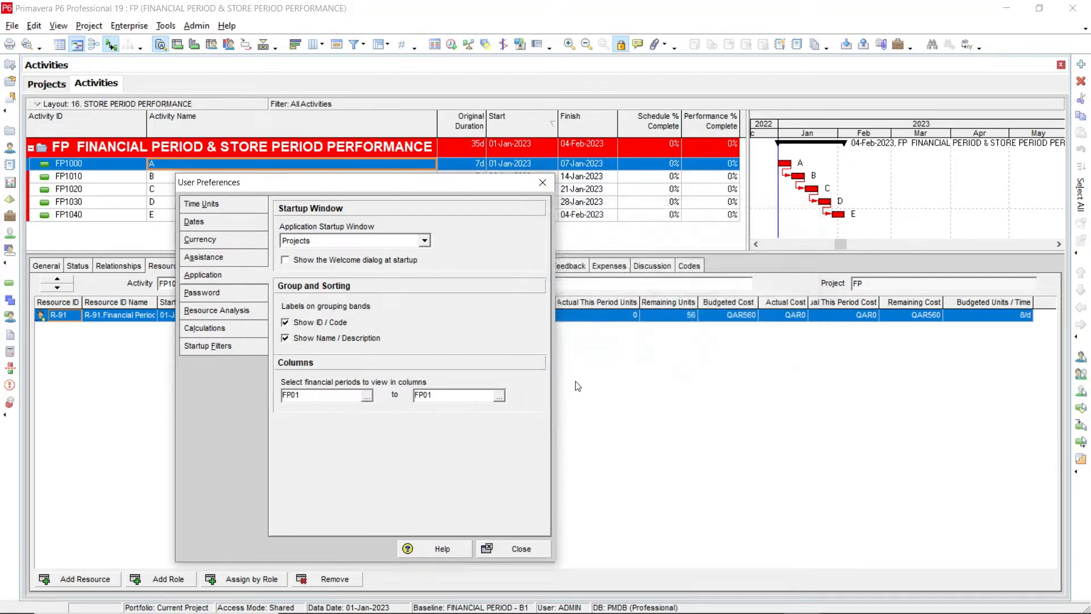
Set FP05 as the last financial period to view in columns and close the user preferences
left_click(500, 397)
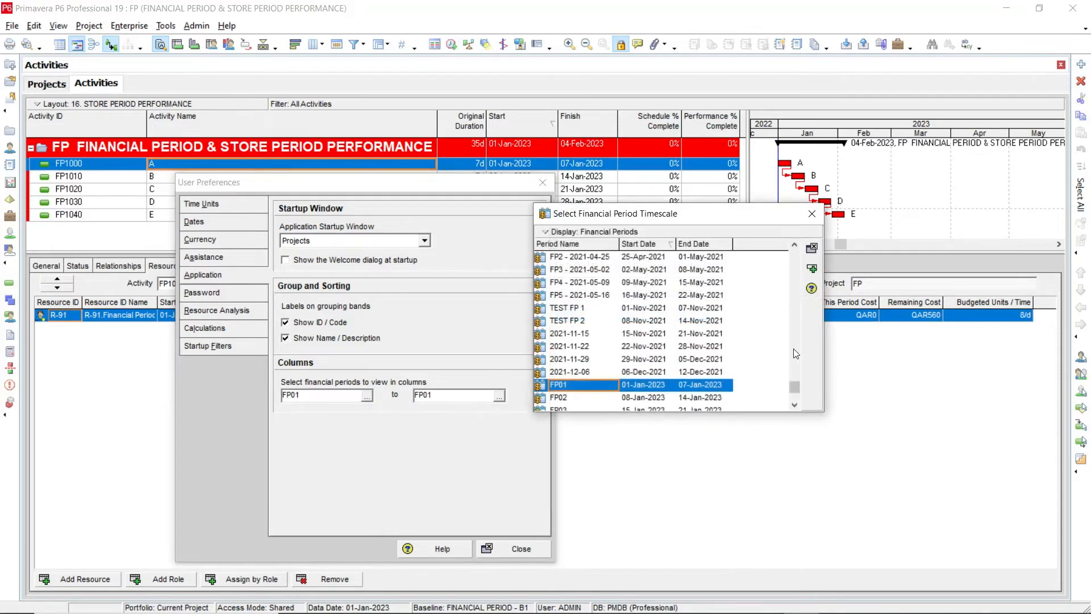
scroll(797, 398, "down", 1)
left_click(575, 399)
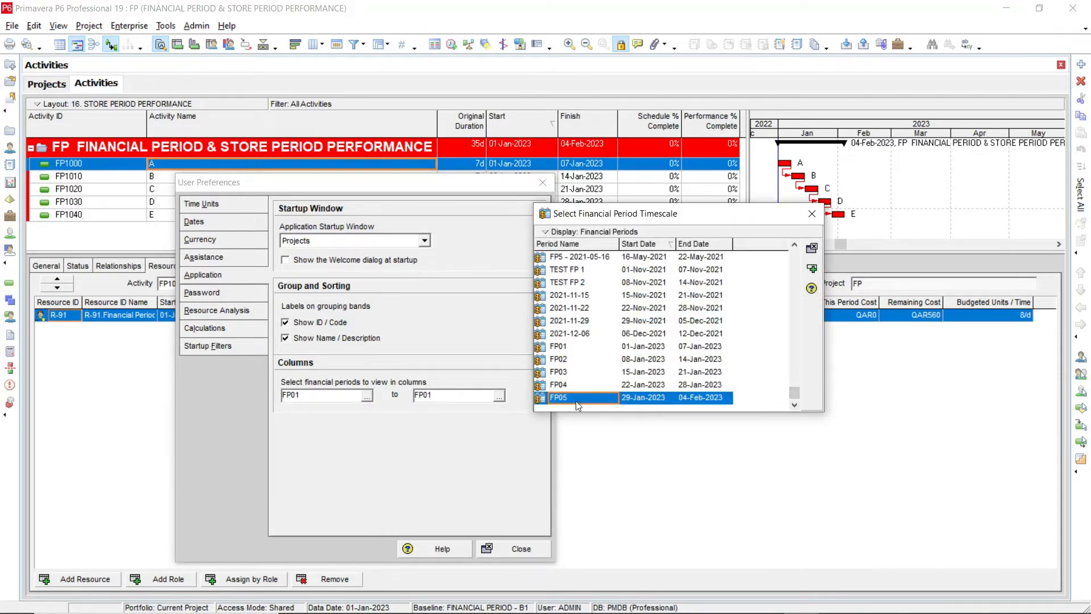
left_click(814, 269)
left_click(815, 272)
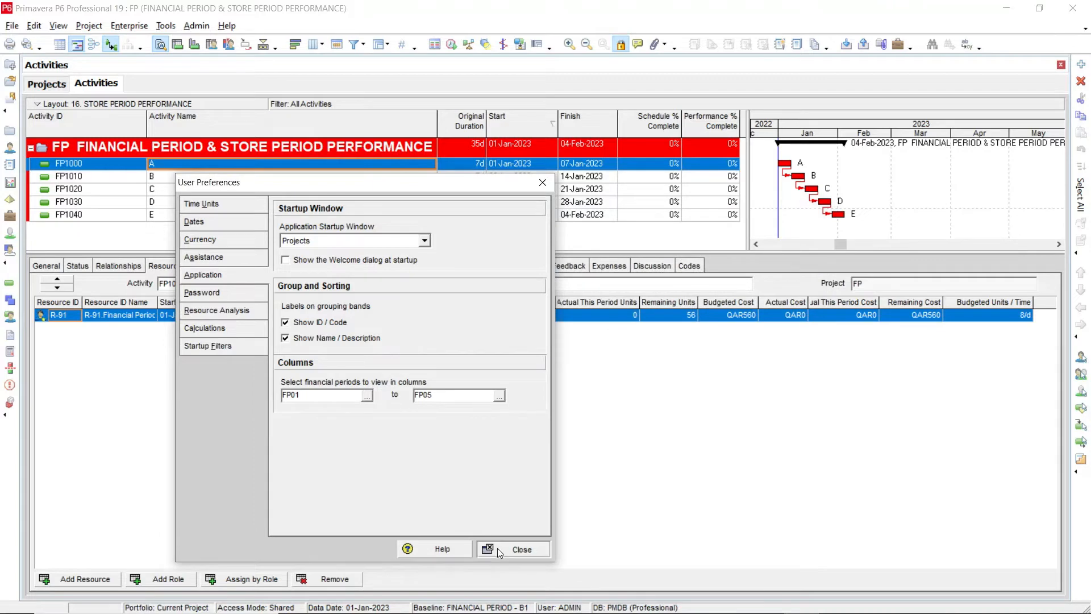
left_click(512, 549)
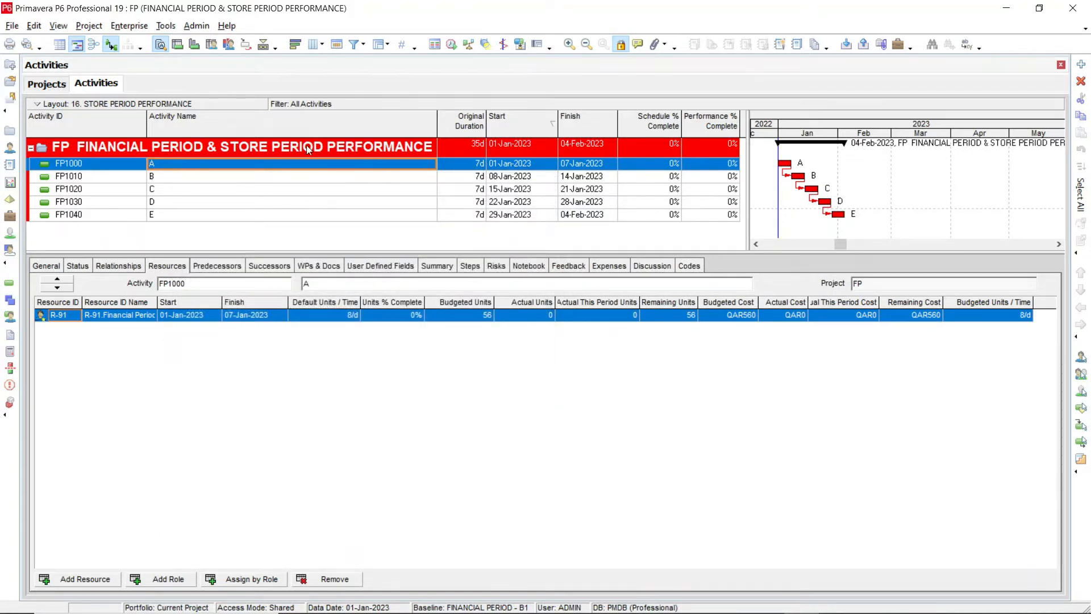
Add the FP01 Actual Labor Cost and FP01 Actual Labor Units columns after Performance % Complete in the activity table's column selection
right_click(341, 146)
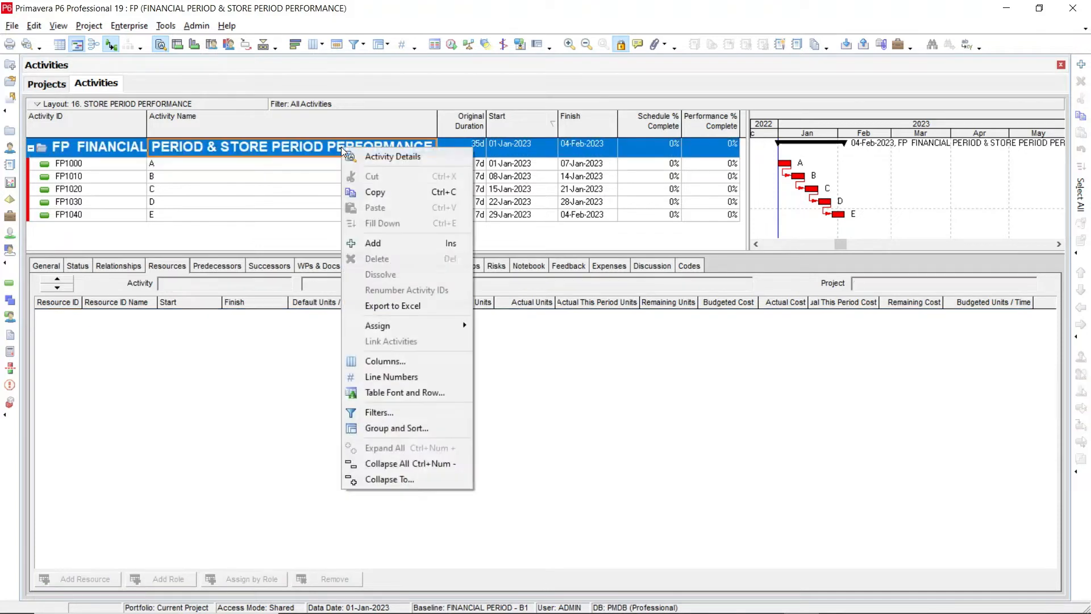
left_click(407, 362)
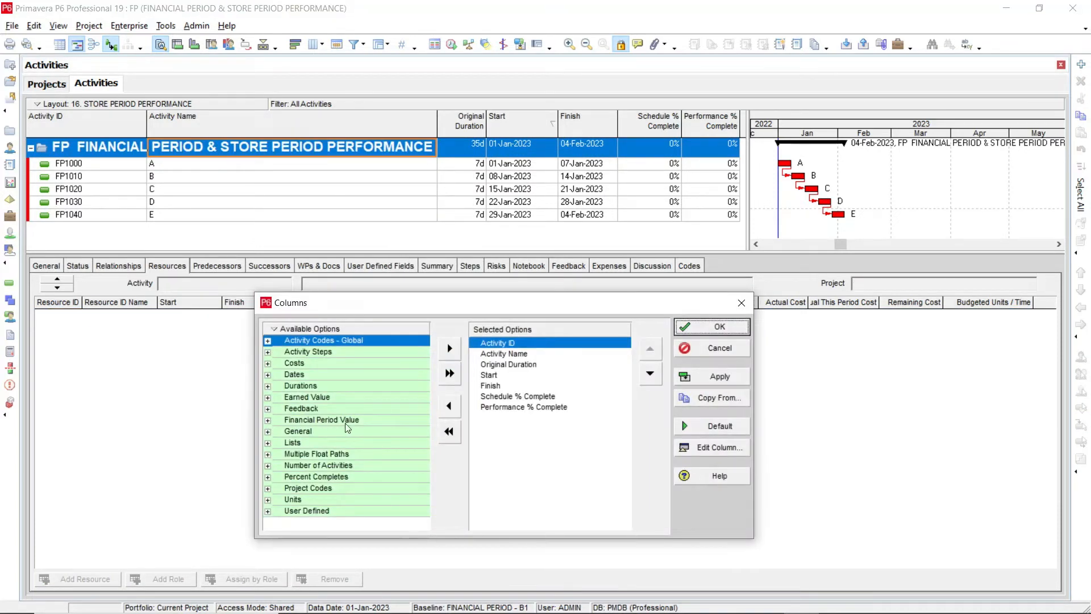
left_click(268, 420)
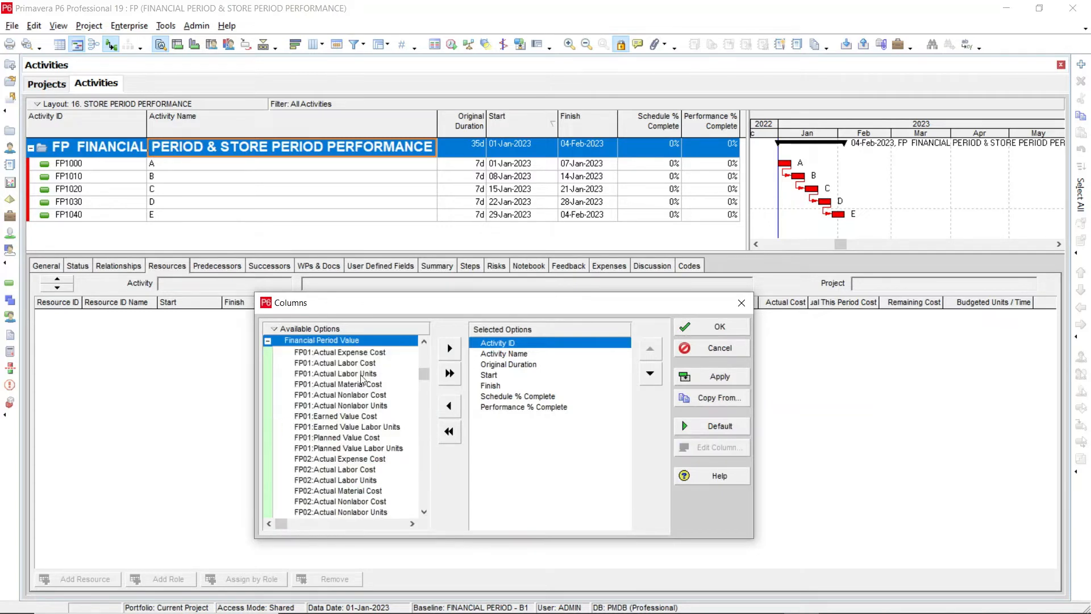
left_click_drag(390, 306, 381, 235)
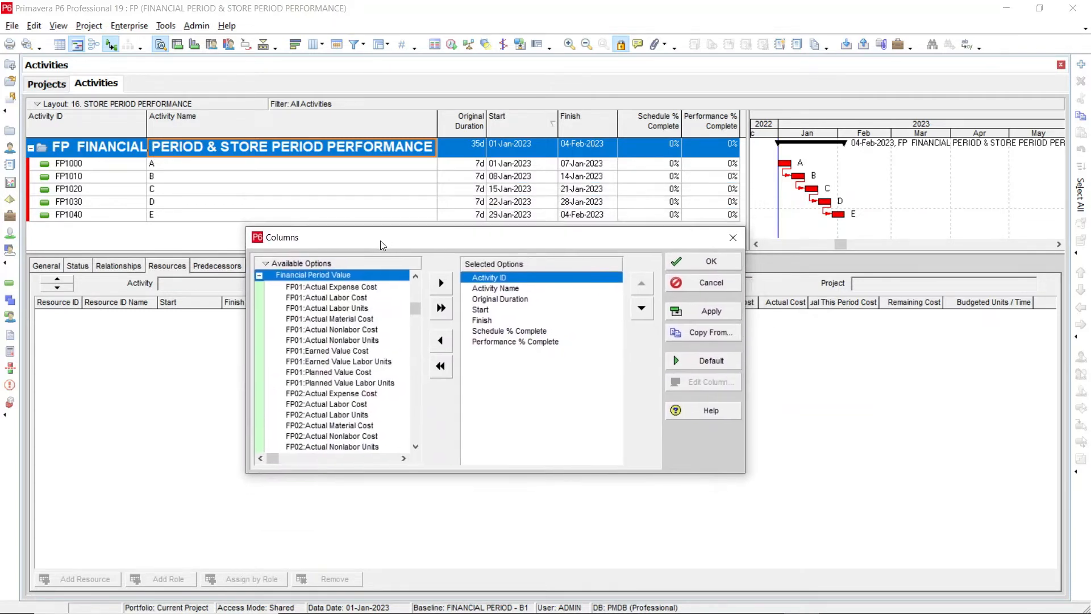
scroll(336, 349, "up", 2)
scroll(336, 350, "down", 1)
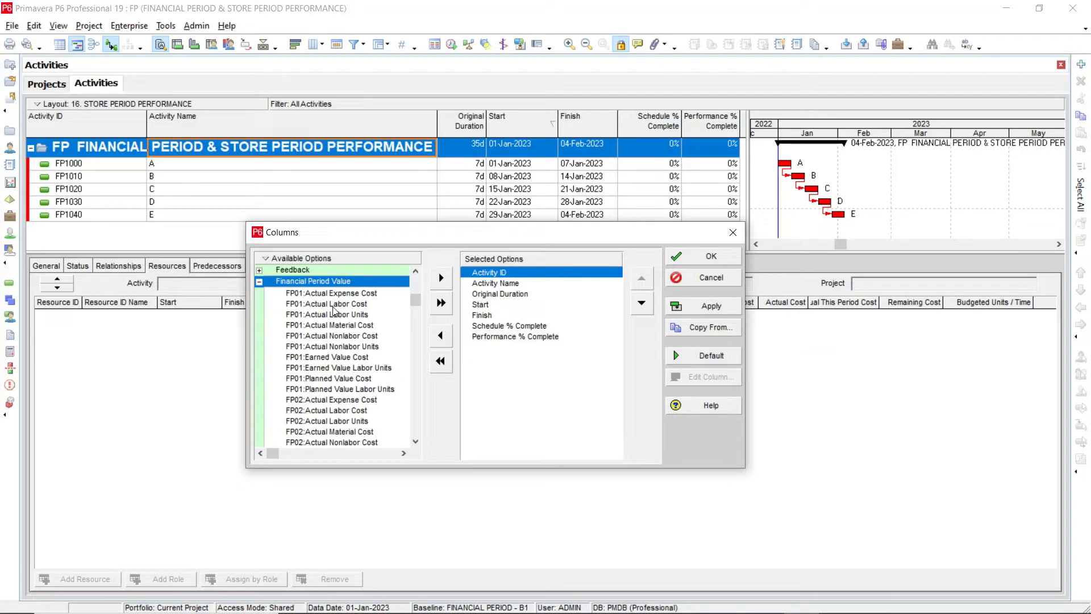
left_click(313, 306)
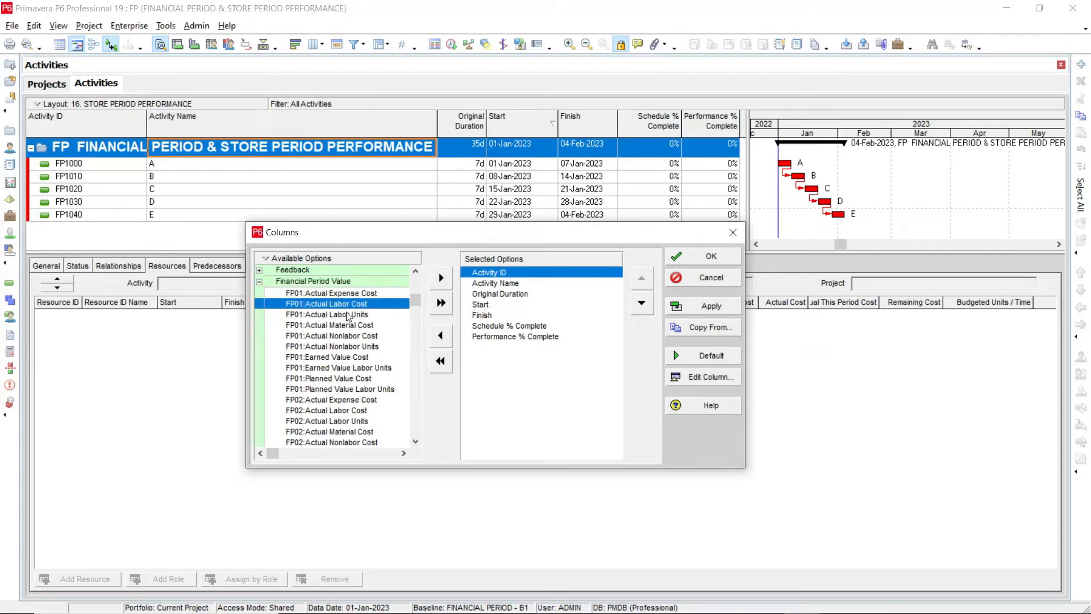
left_click(516, 339)
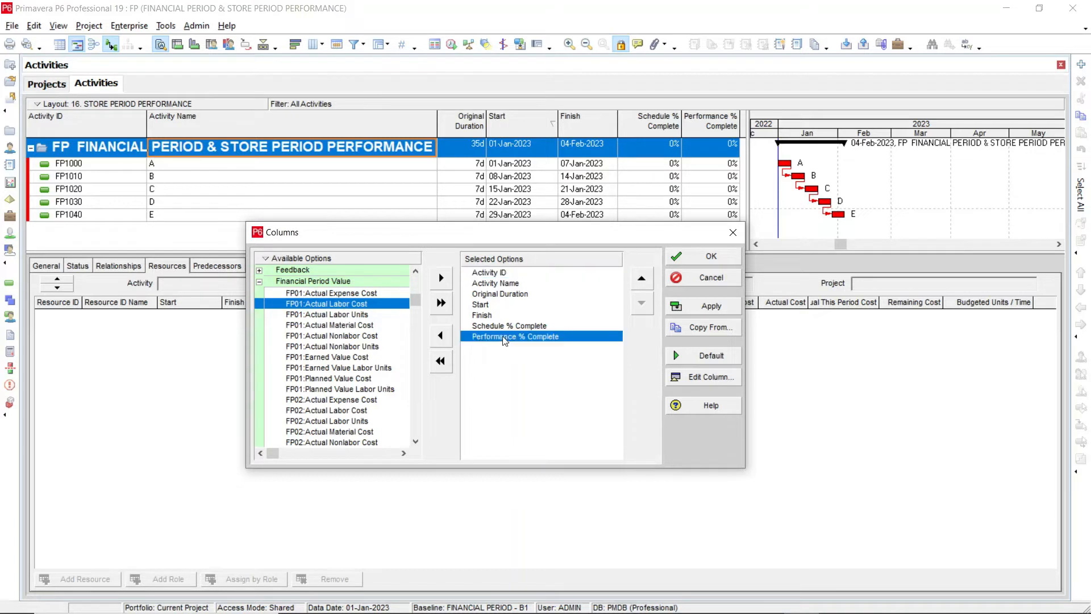
left_click(337, 316, "ctrl")
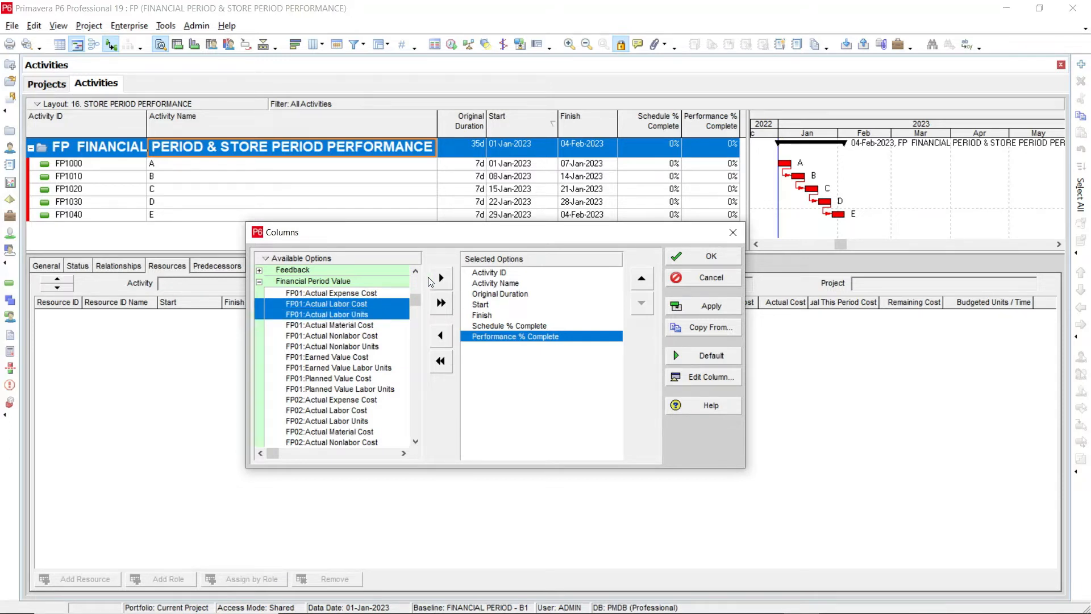
left_click(443, 280)
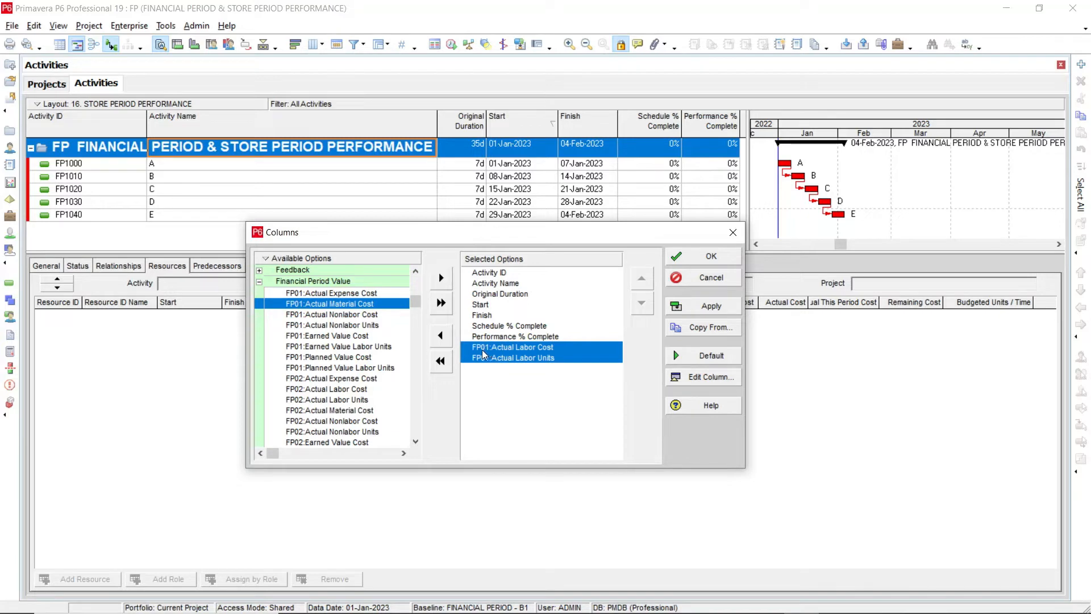
Add FP02 Actual Labor Cost and FP02 Actual Labor Units to the selected columns
left_click(364, 400)
scroll(364, 405, "down", 2)
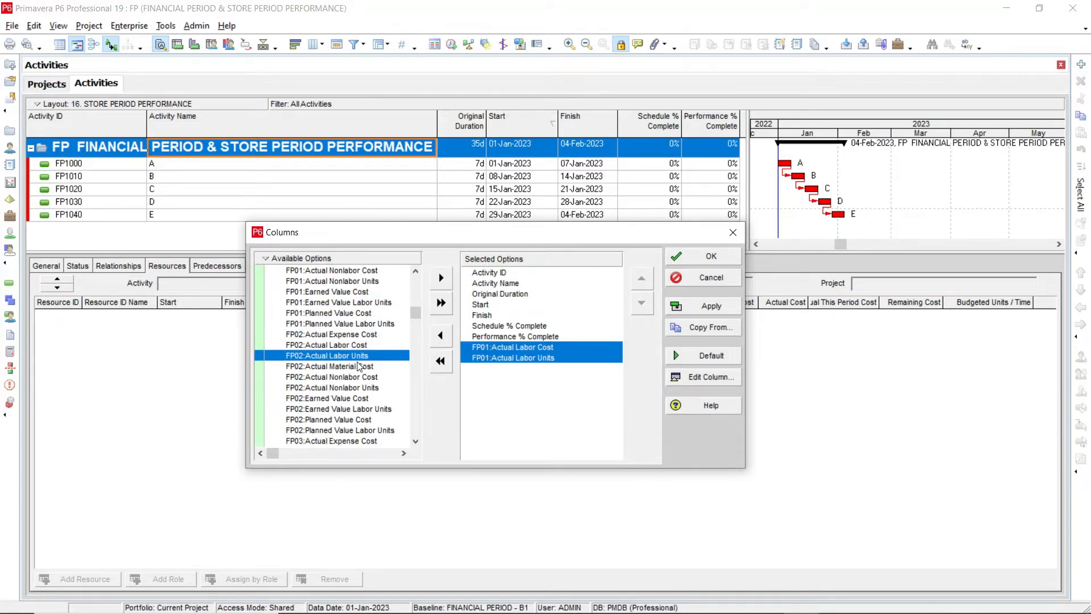
left_click(335, 347)
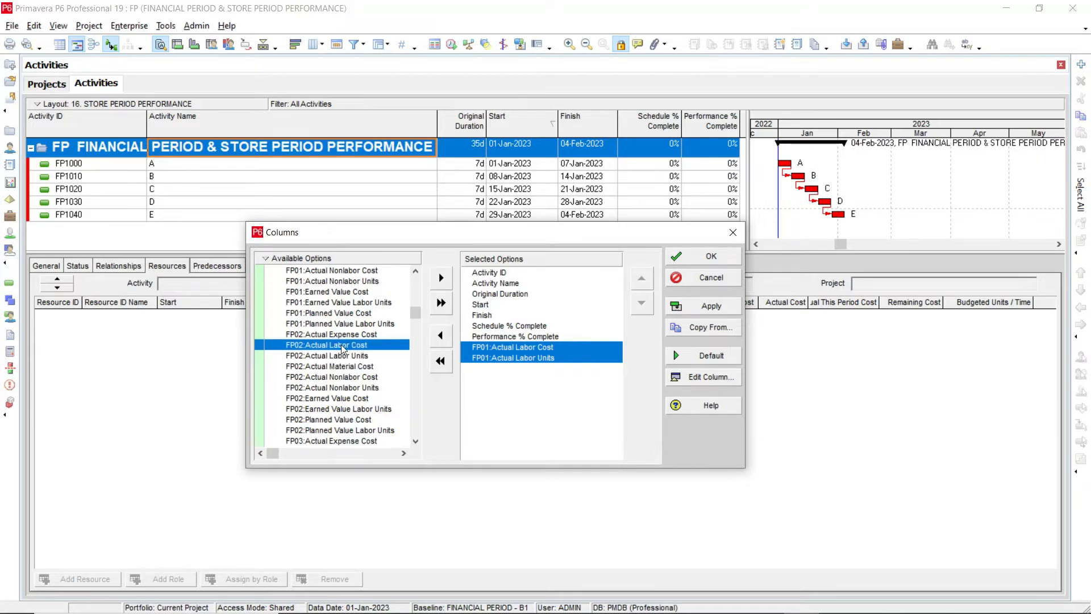
left_click(441, 278)
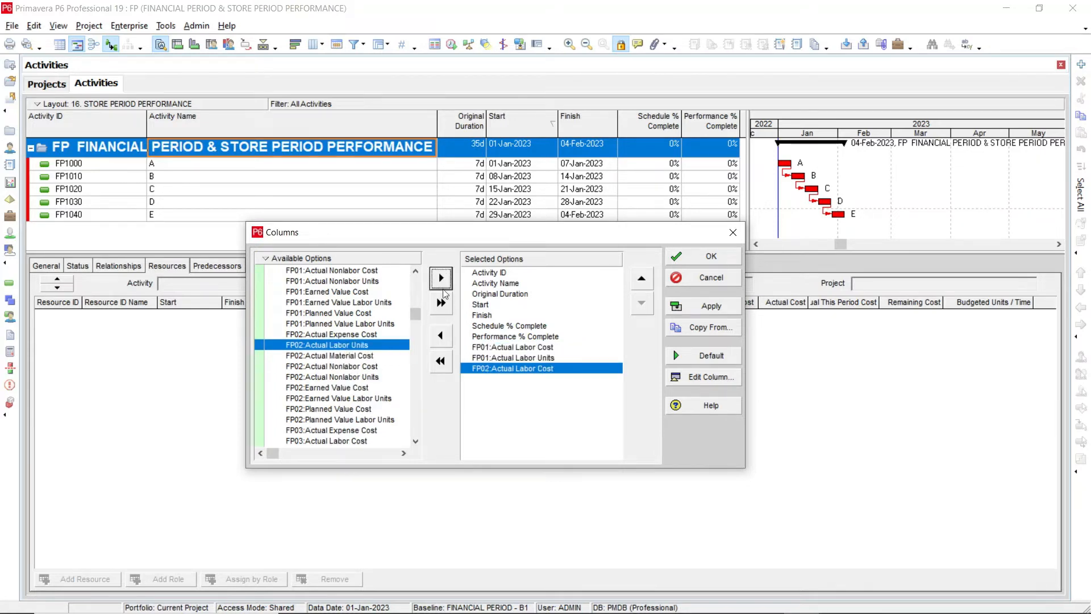
left_click(438, 279)
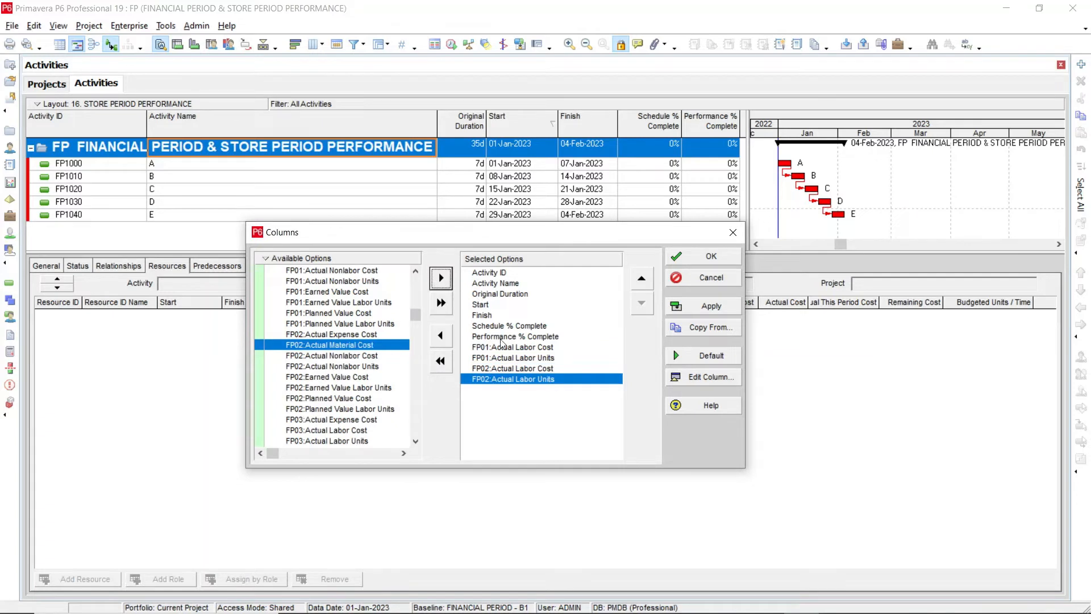
Look through the remaining financial period value columns available for the other periods
left_click(328, 390)
scroll(327, 395, "down", 10)
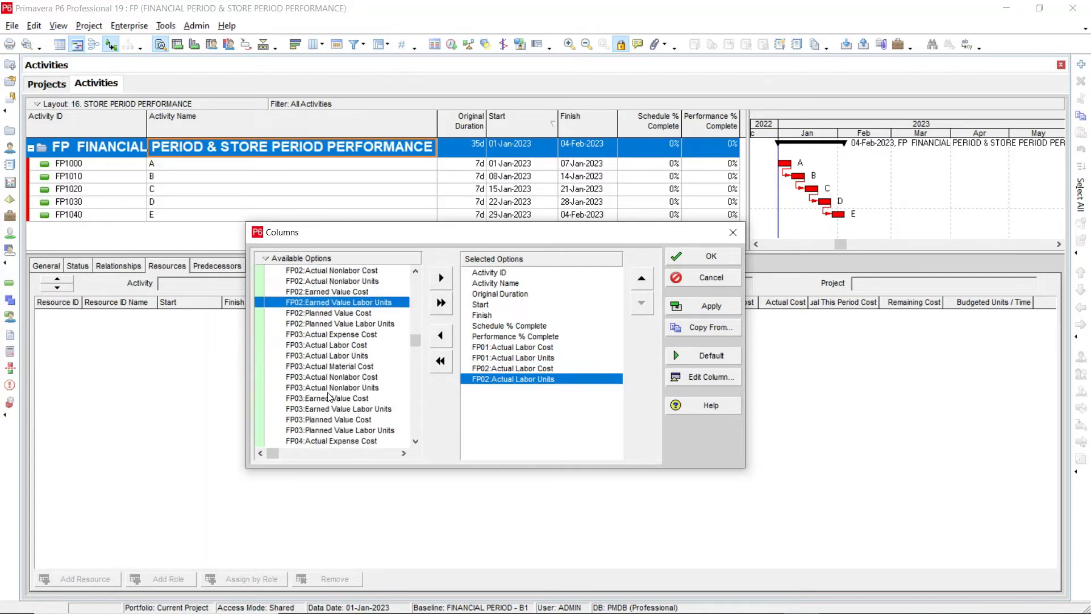
scroll(332, 401, "down", 2)
scroll(332, 402, "up", 6)
scroll(332, 401, "up", 2)
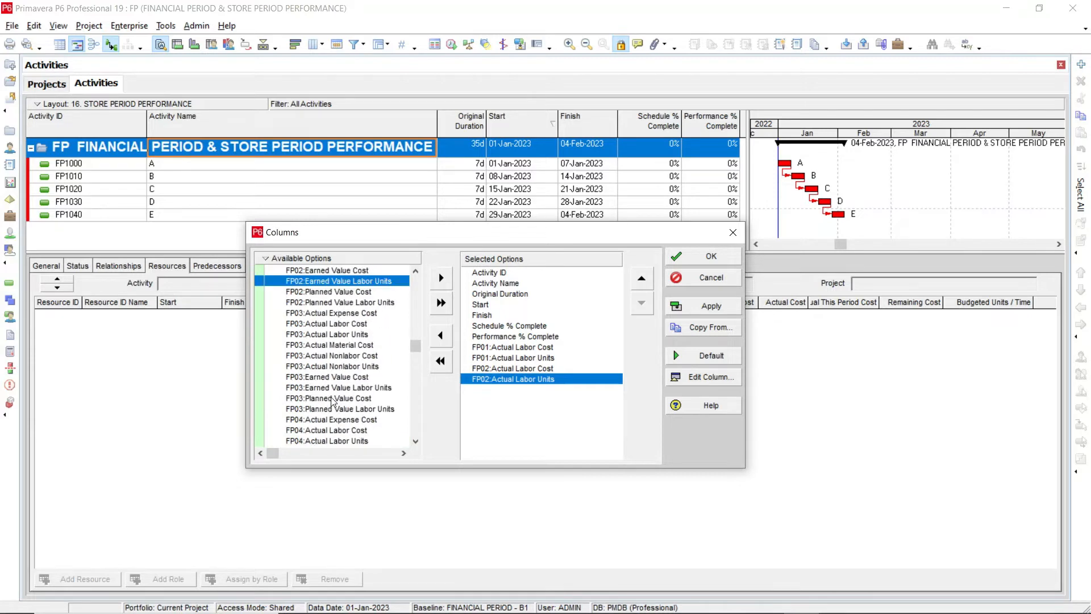
scroll(490, 399, "up", 1)
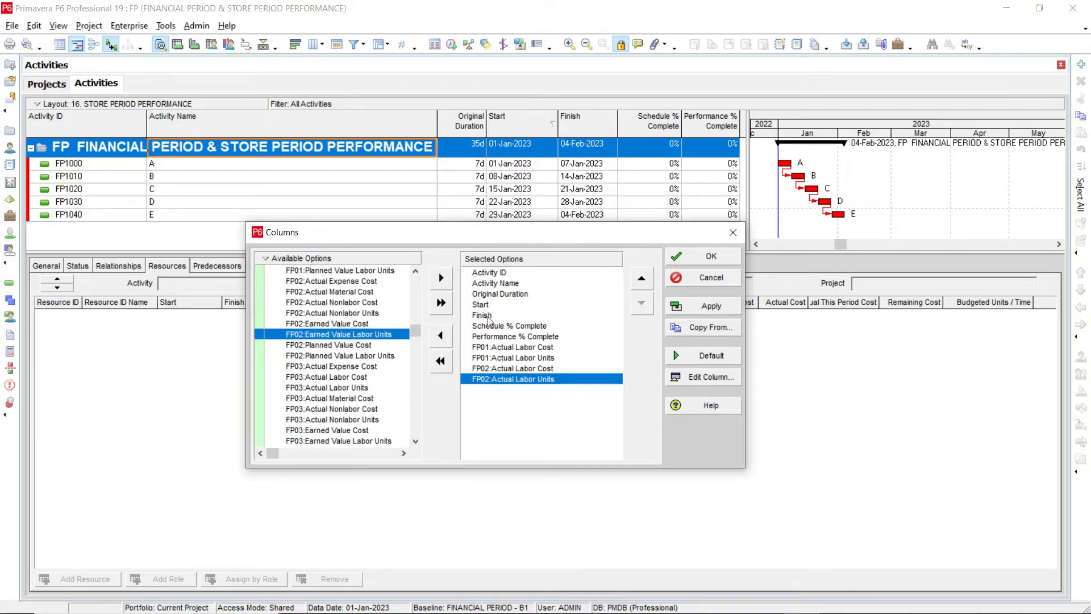
scroll(458, 362, "up", 2)
scroll(458, 362, "up", 6)
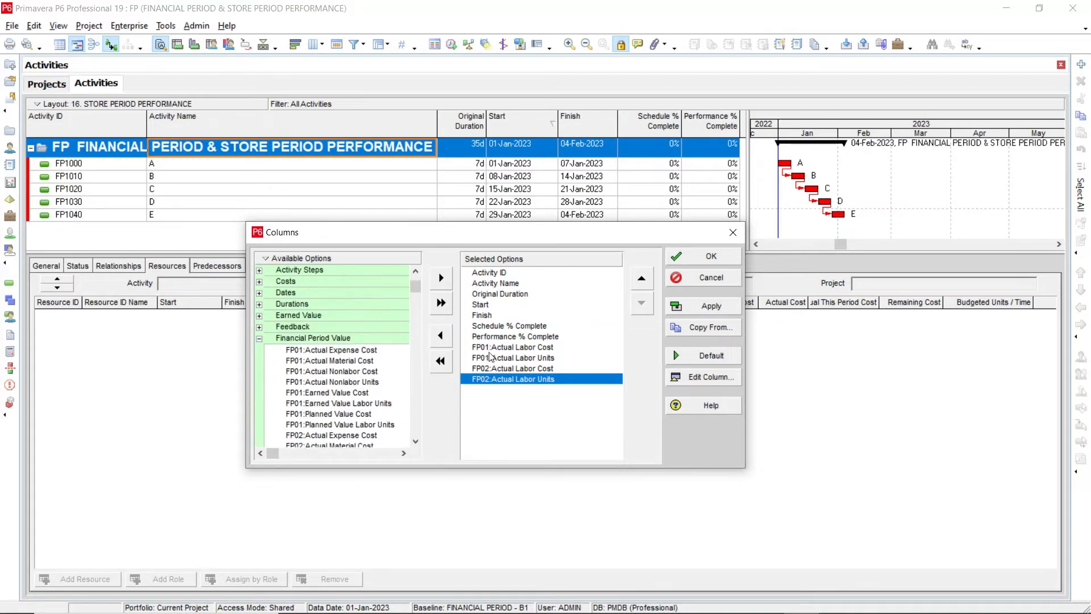
Apply the column selection and view the FP01 and FP02 labor cost and unit columns in the activity table
key("Return")
left_click(431, 165)
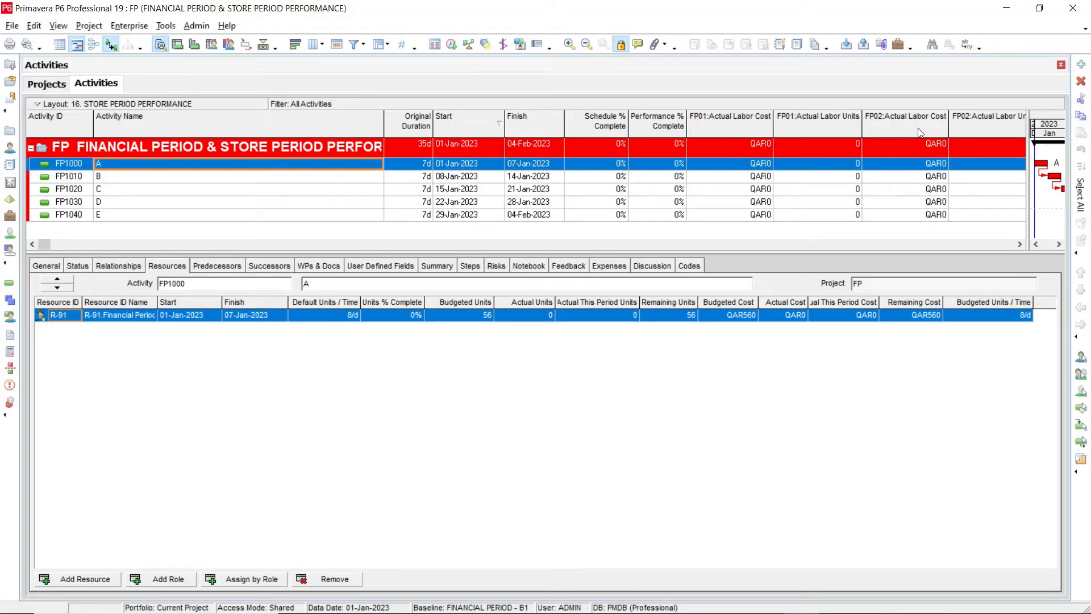
left_click(1019, 244)
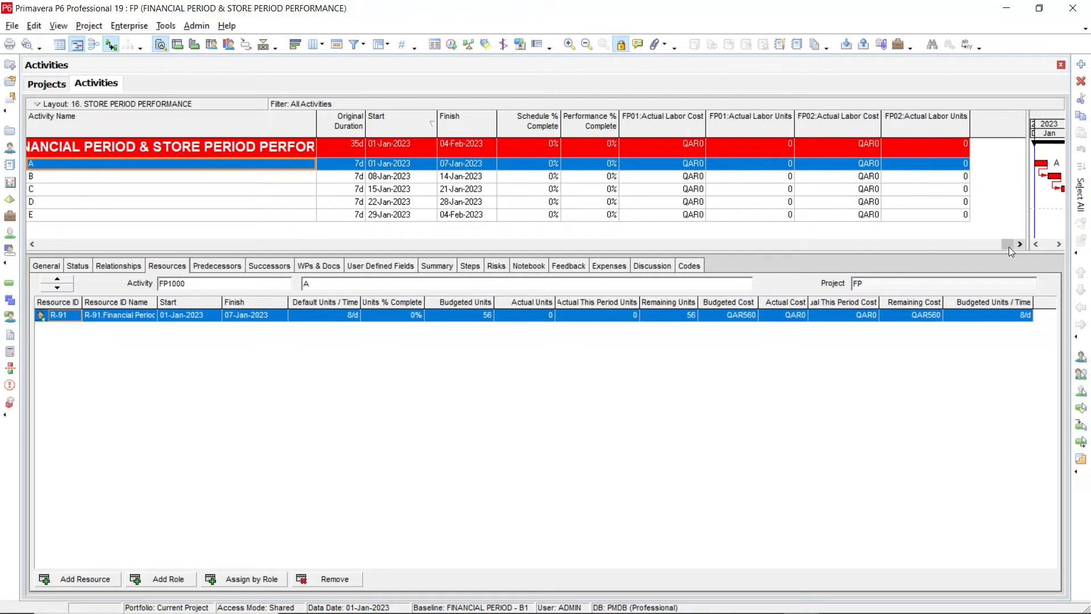
left_click_drag(950, 244, 49, 266)
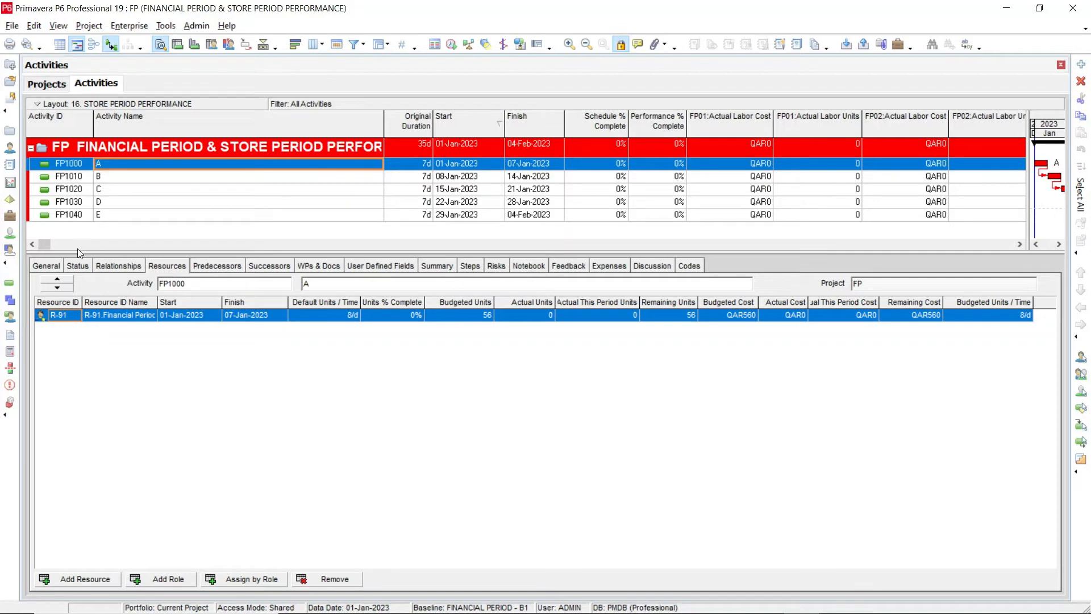
Mark activity FP1000 as started on 01-Jan-2023 and finished on 07-Jan-2023
left_click(76, 266)
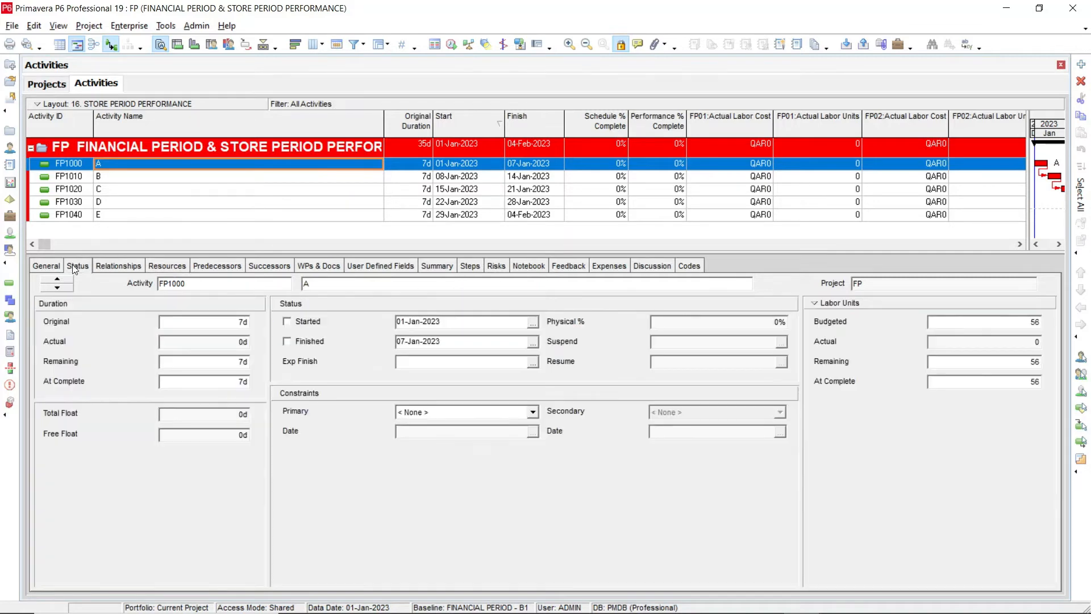
left_click(293, 323)
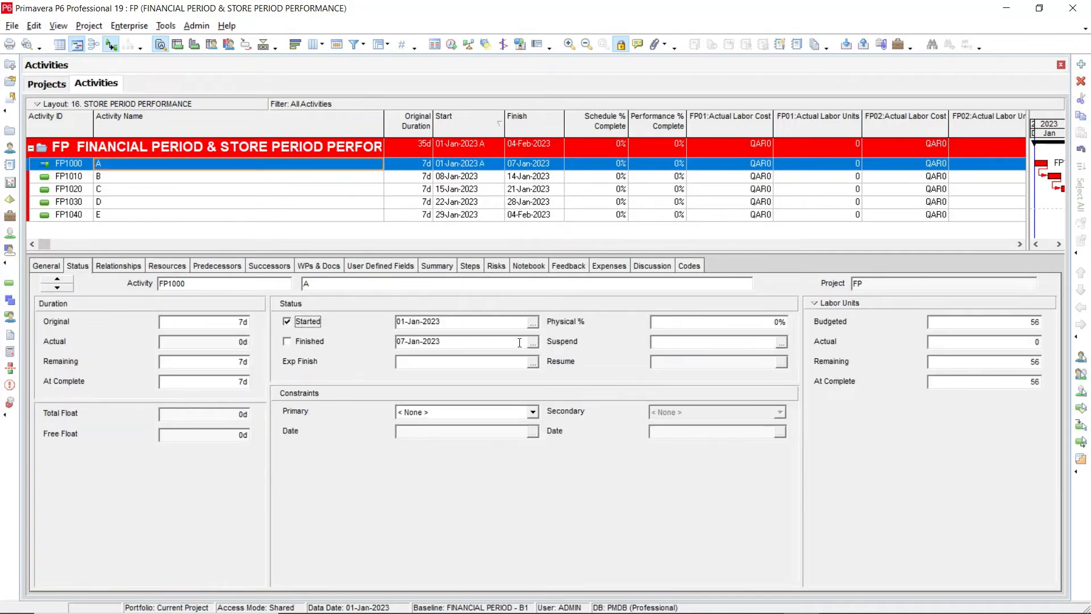
left_click(310, 342)
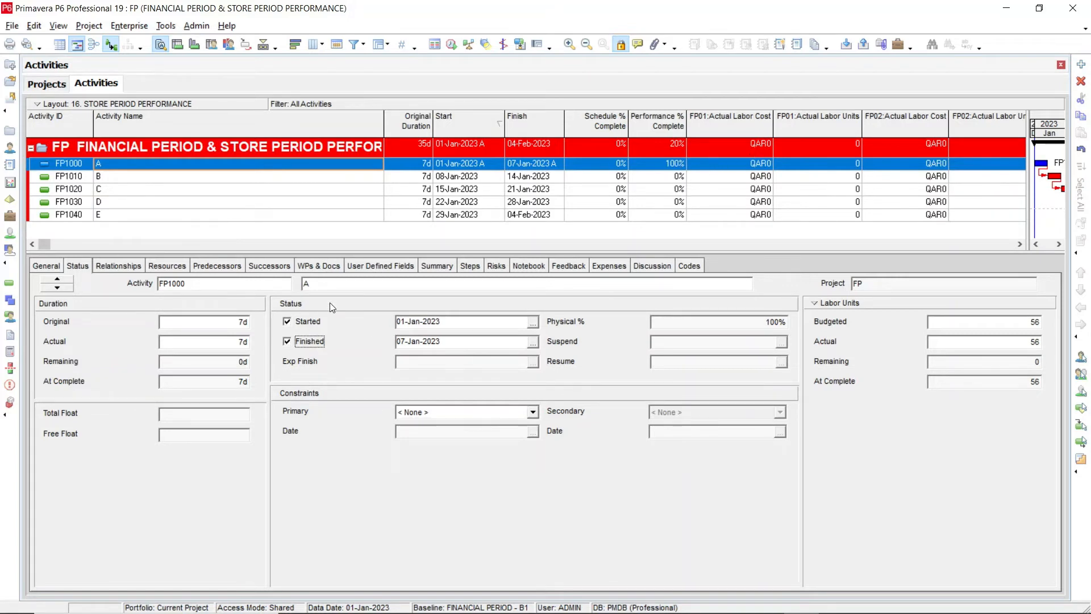
Reschedule the project with the current data date set to 07-Jan-2023
key("F9")
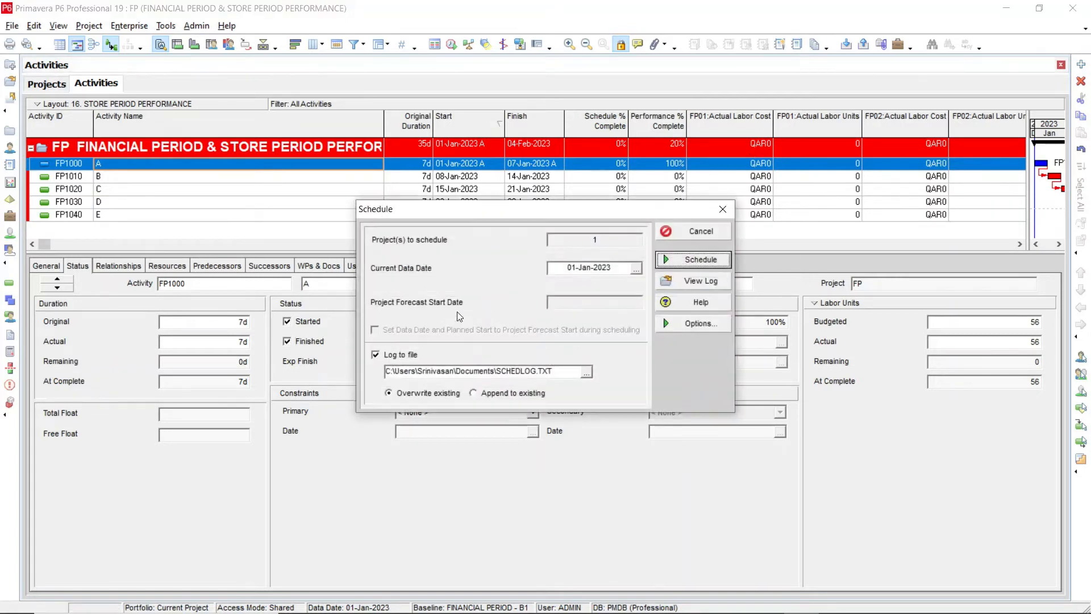
left_click(636, 268)
left_click(723, 336)
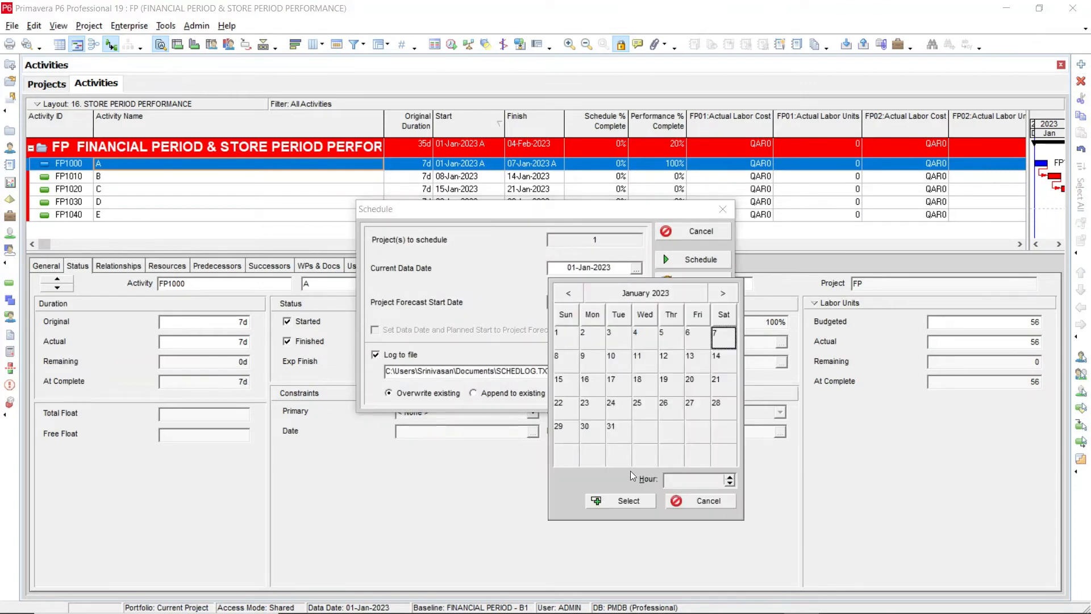
left_click(623, 501)
left_click(686, 259)
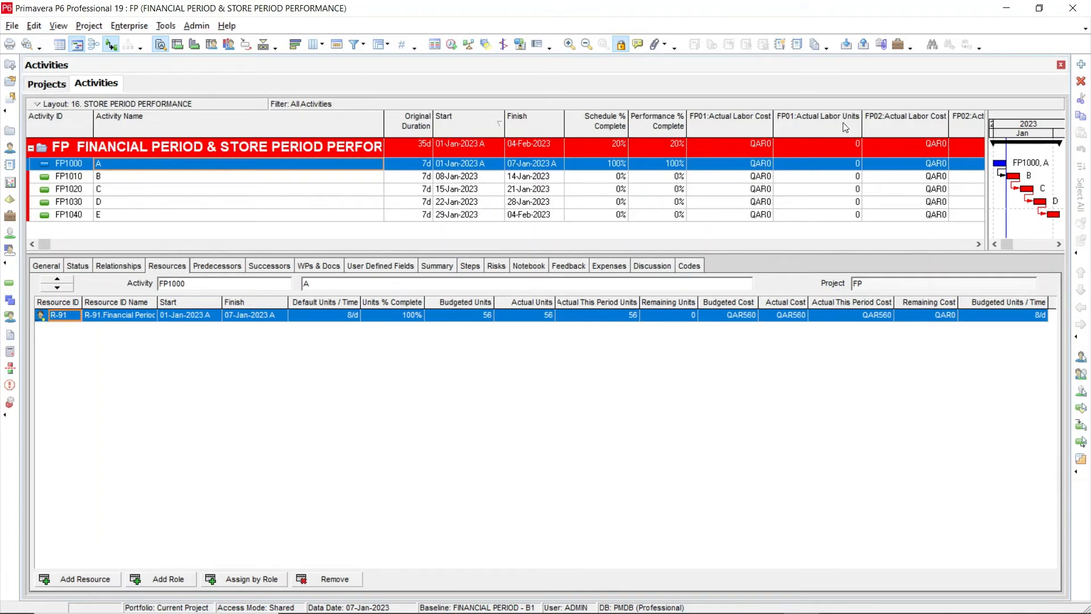
Check activity FP1000's FP01 actual labor units, FP01 actual labor cost and schedule percent complete after scheduling
left_click(844, 170)
left_click(742, 166)
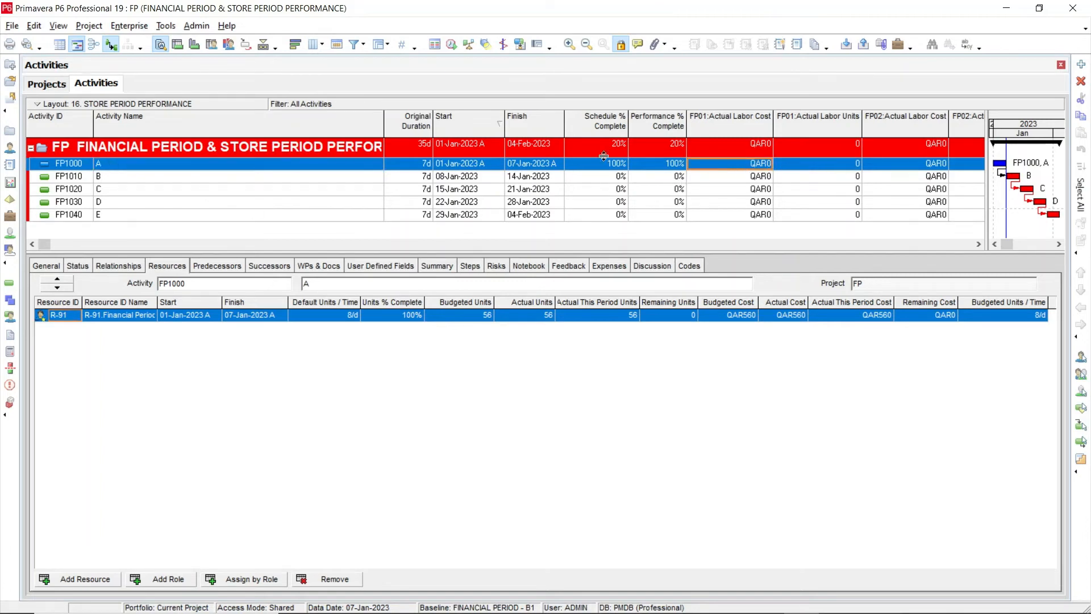
left_click(612, 168)
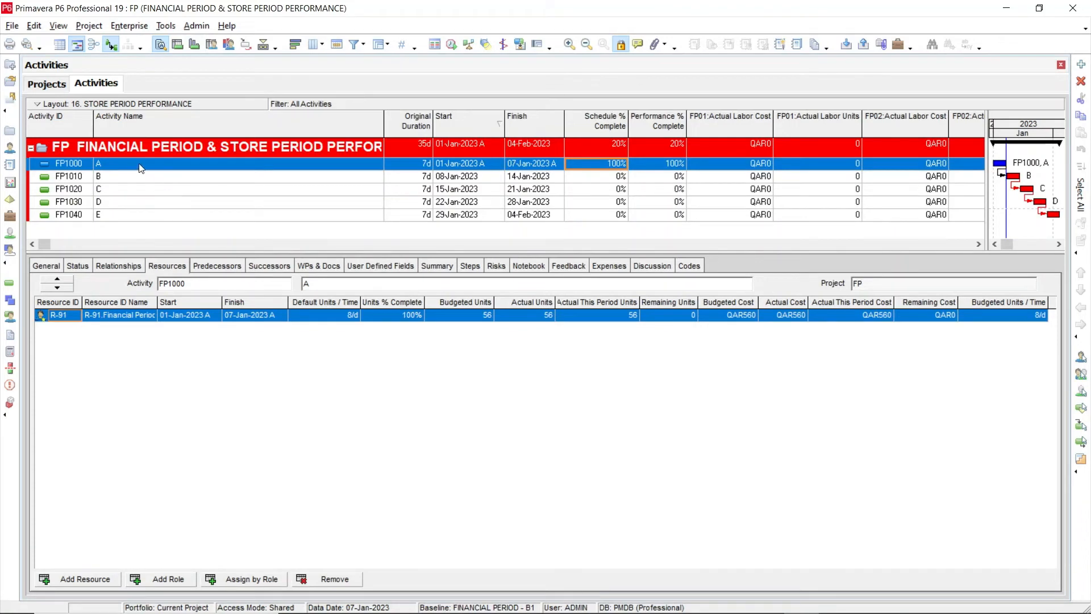
Start Store Period Performance for the FP project and assign FP01 (01-Jan-2023 to 07-Jan-2023) as its financial period
left_click(165, 25)
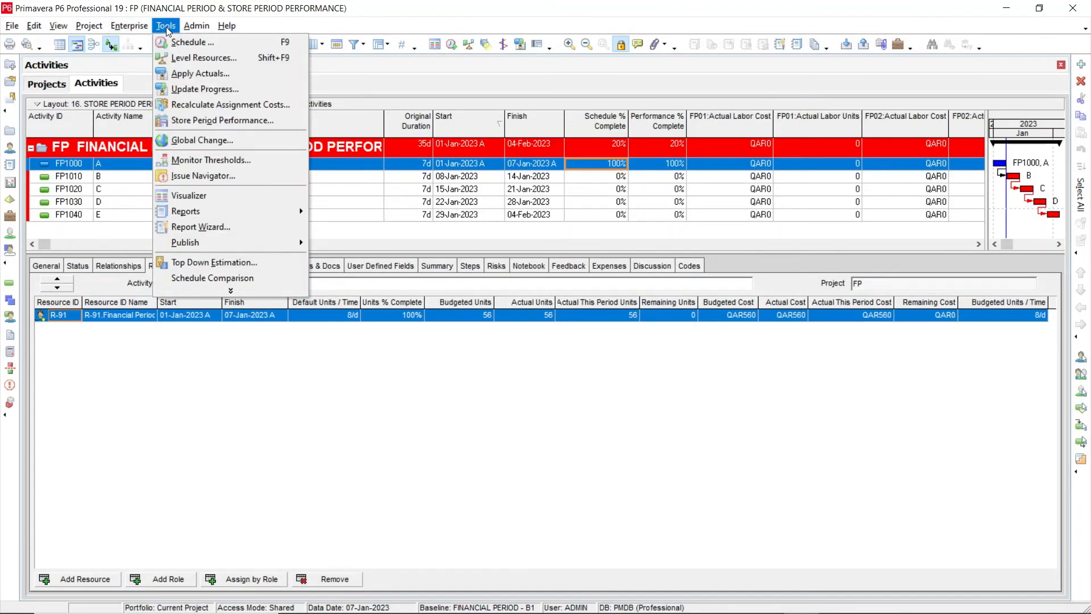
left_click(199, 120)
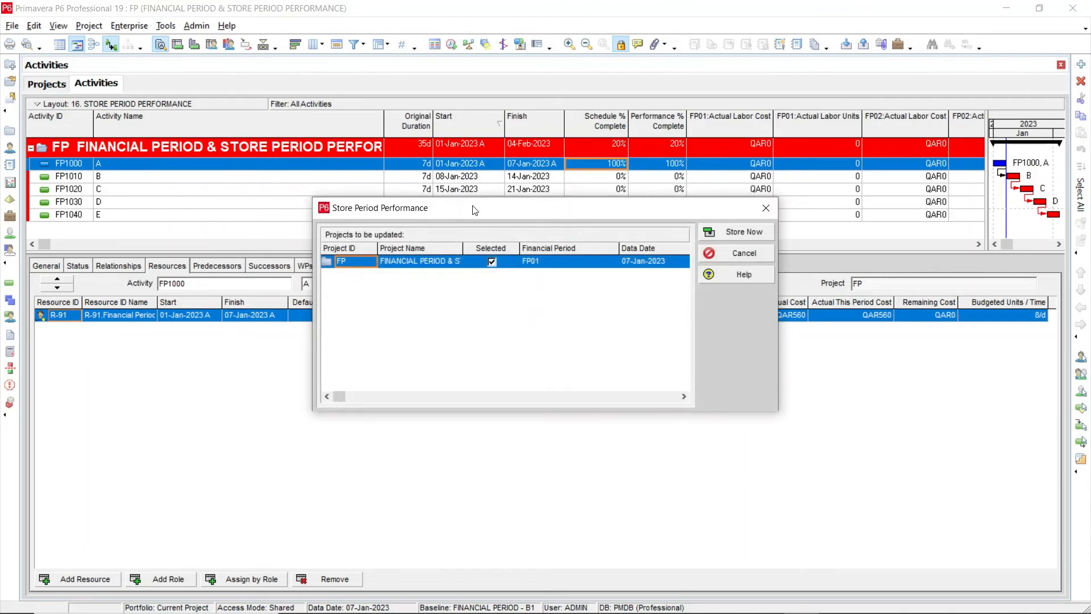
left_click_drag(475, 211, 473, 236)
left_click(586, 291)
left_click(610, 288)
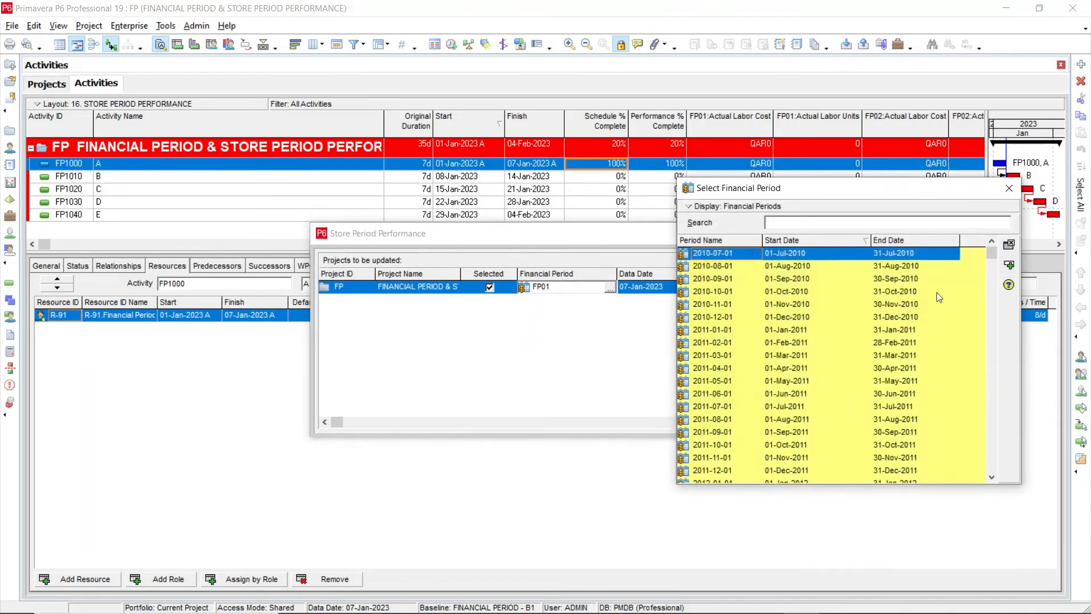
left_click_drag(991, 254, 999, 480)
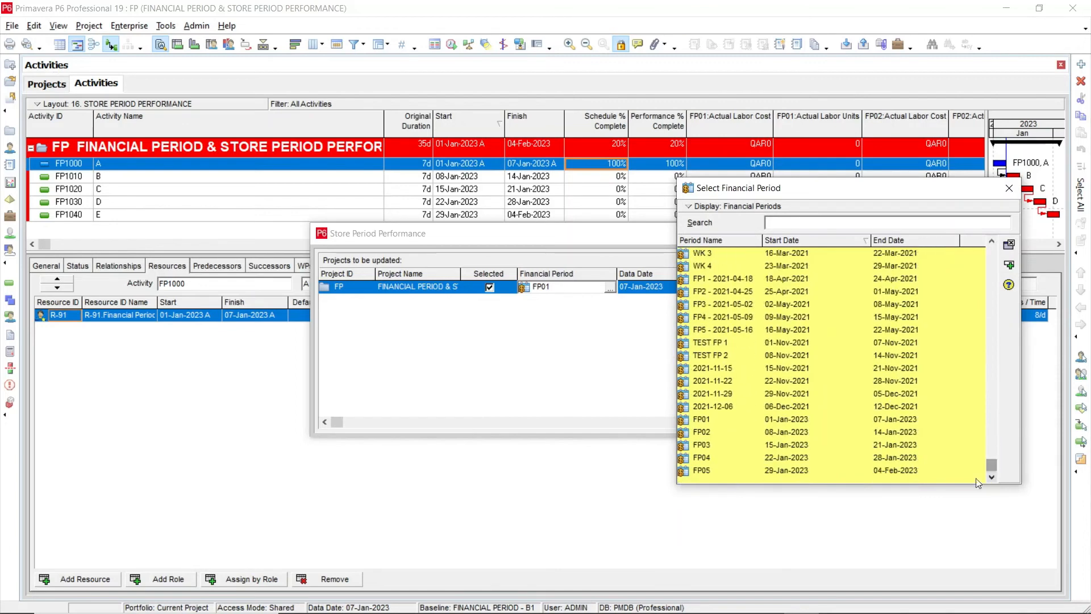
left_click(707, 421)
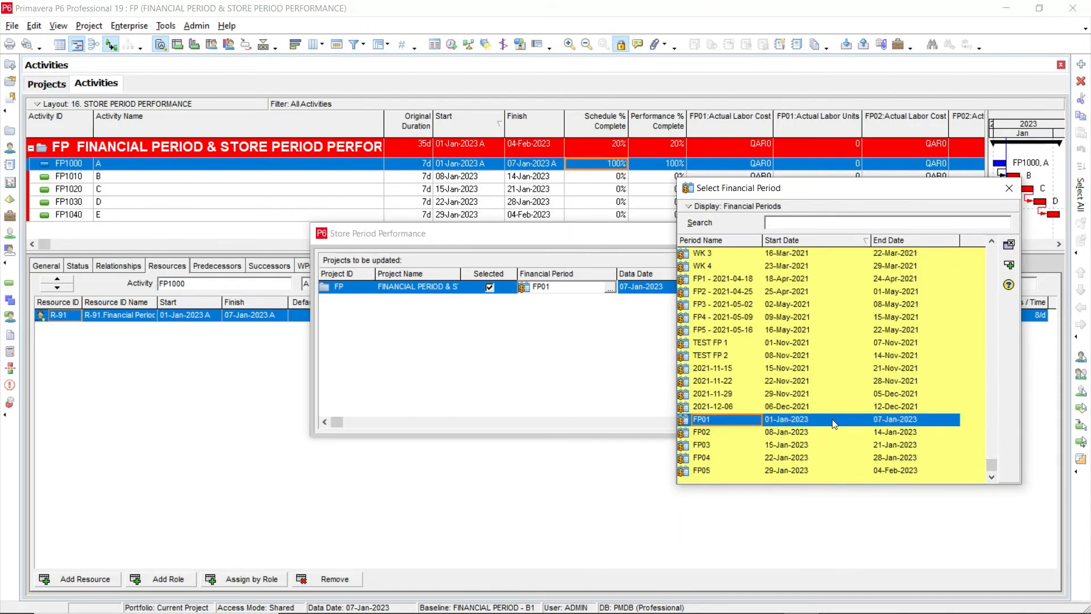
left_click(1010, 267)
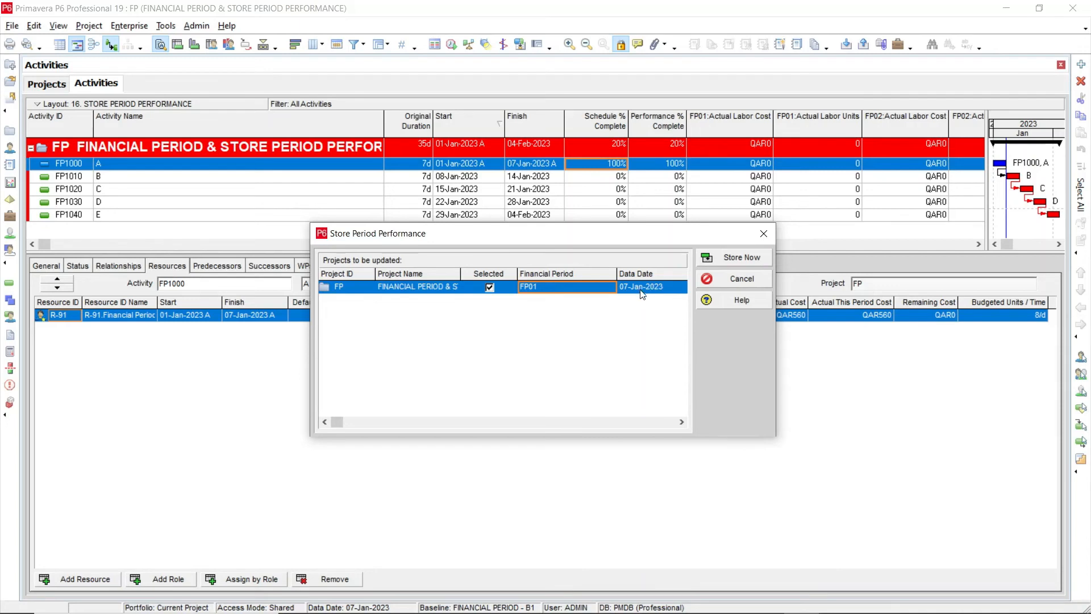
Store the FP project's period performance in FP01 and check activity FP1000's FP01 actual labor units
left_click_drag(630, 236, 671, 337)
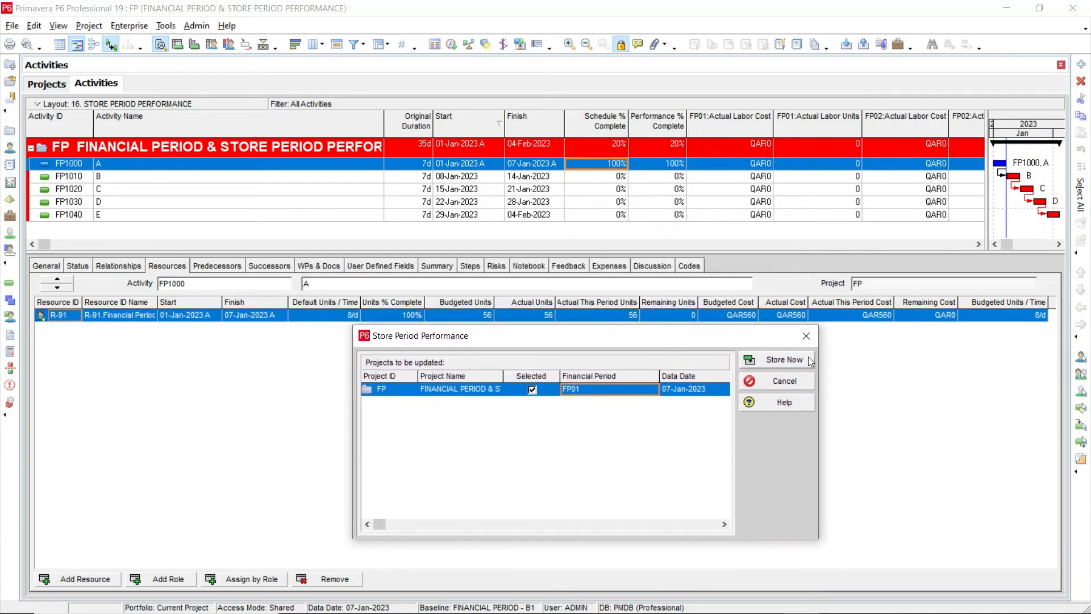
left_click(764, 364)
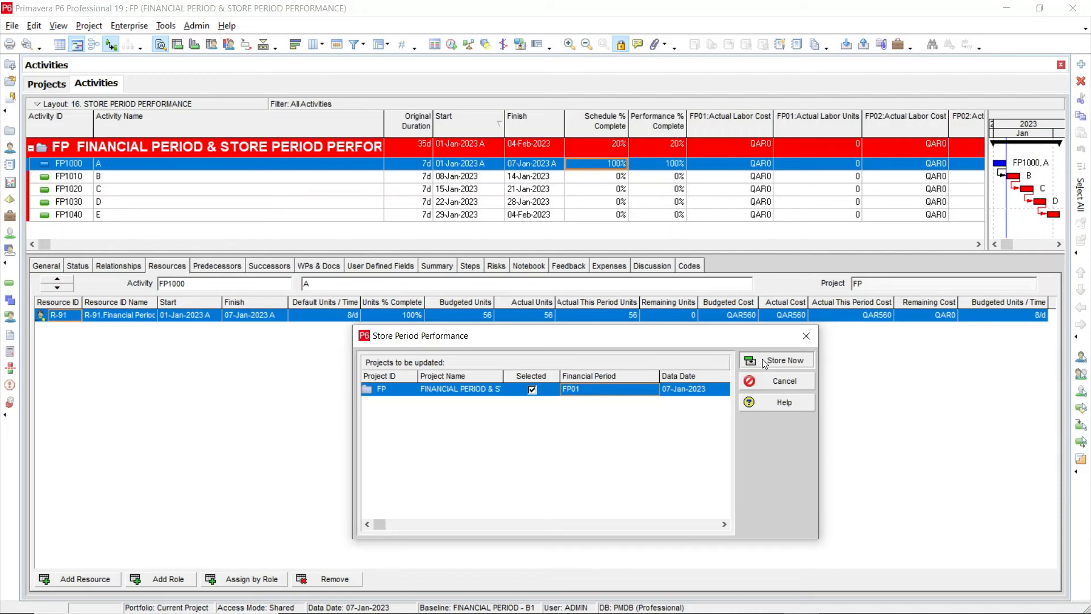
left_click(765, 363)
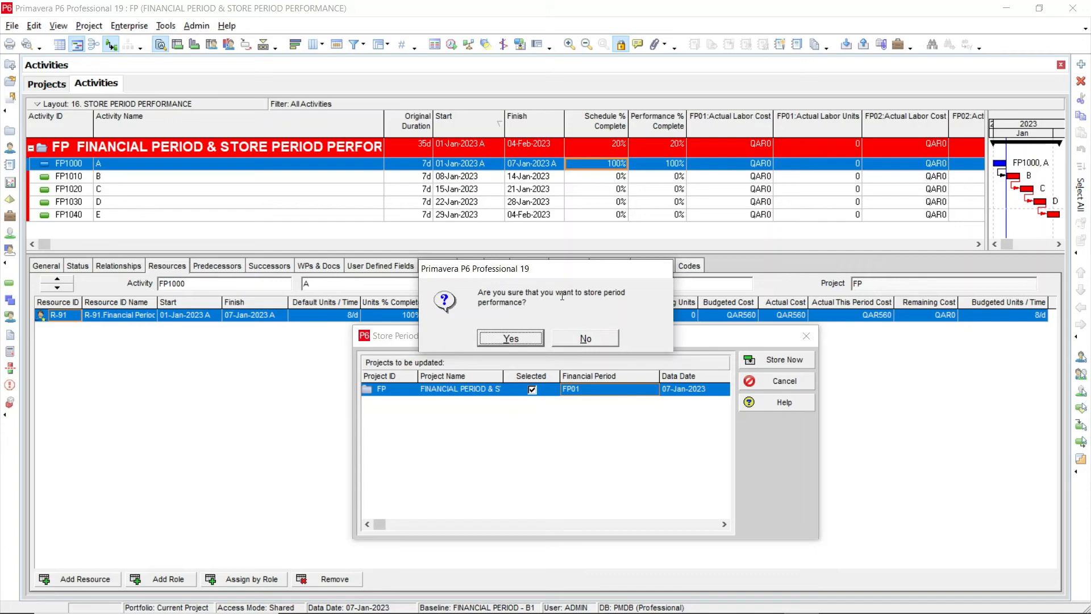
left_click(507, 338)
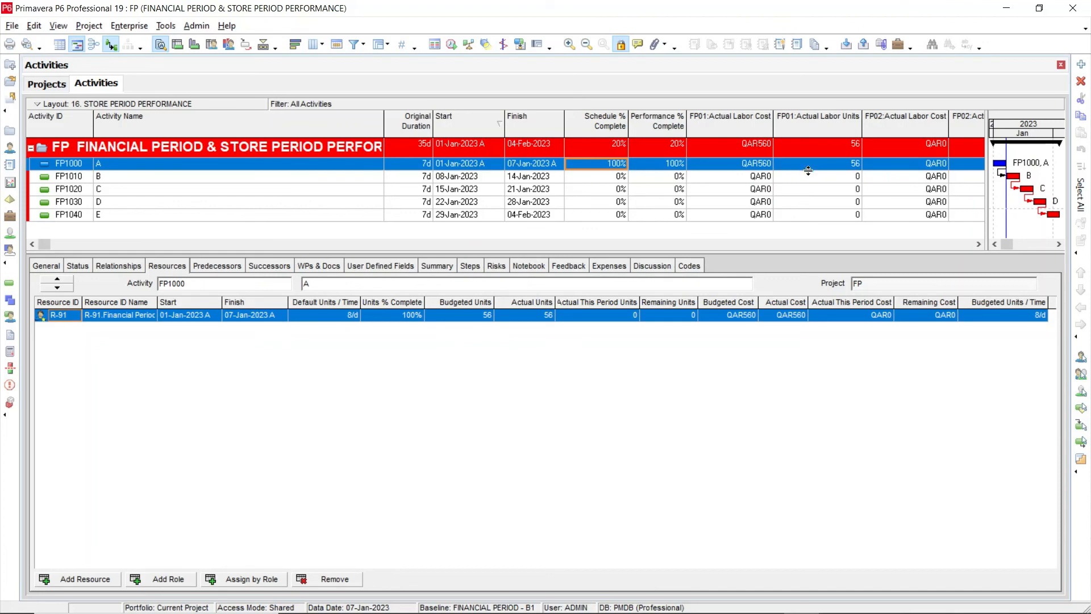
left_click(782, 167)
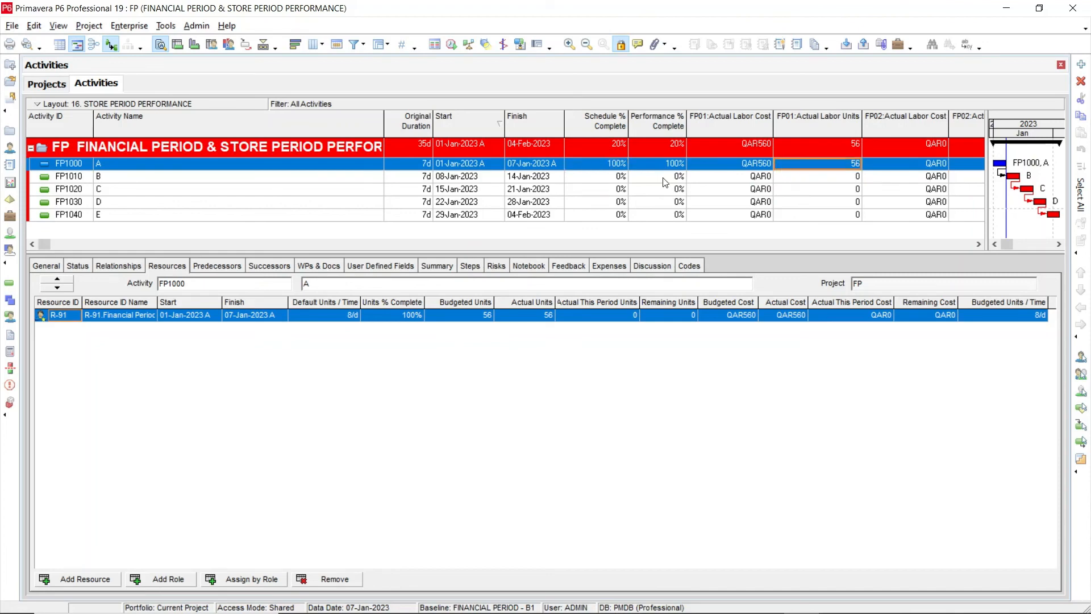